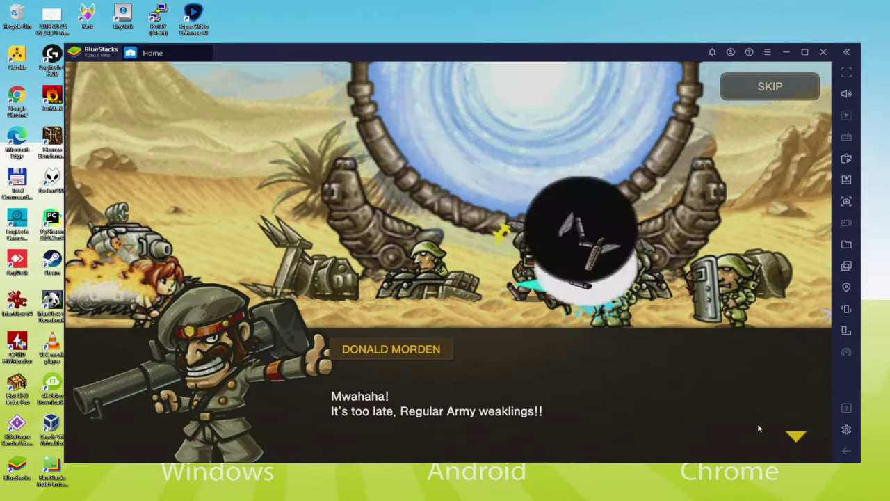
Advance the game's intro story dialogue past the lines of Donald Morden and the mortar soldier.
left_click(760, 429)
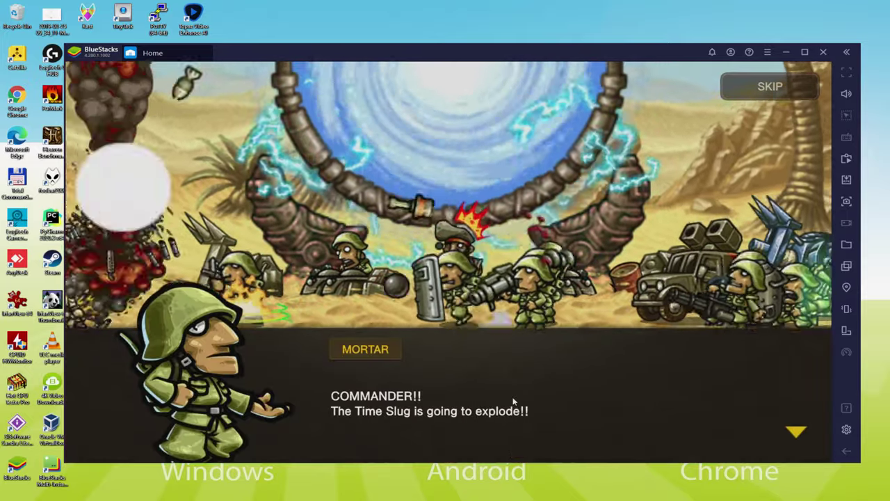
left_click(513, 402)
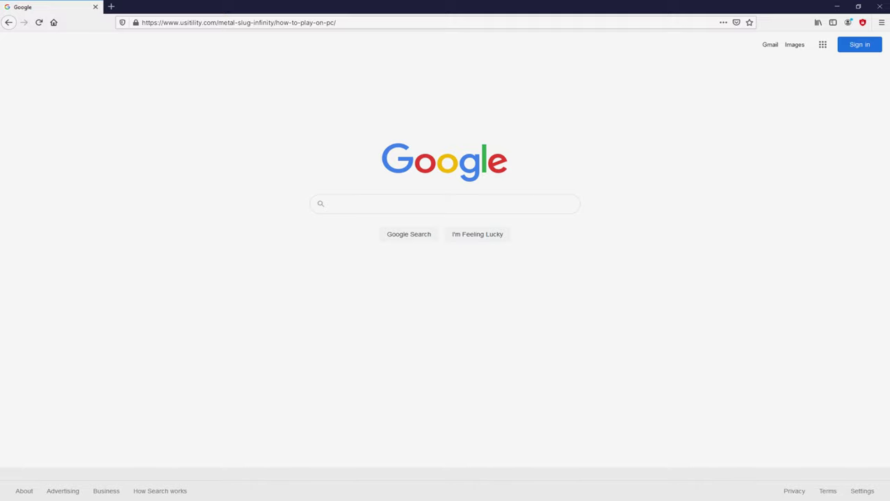
Load the usitility.com guide on playing Metal Slug Infinity on PC and follow its download link.
key("Return")
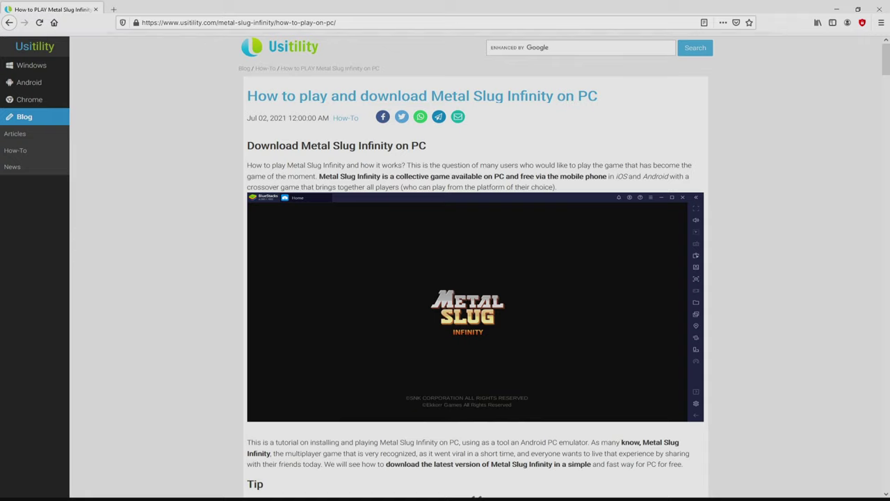
scroll(476, 278, "down", 5)
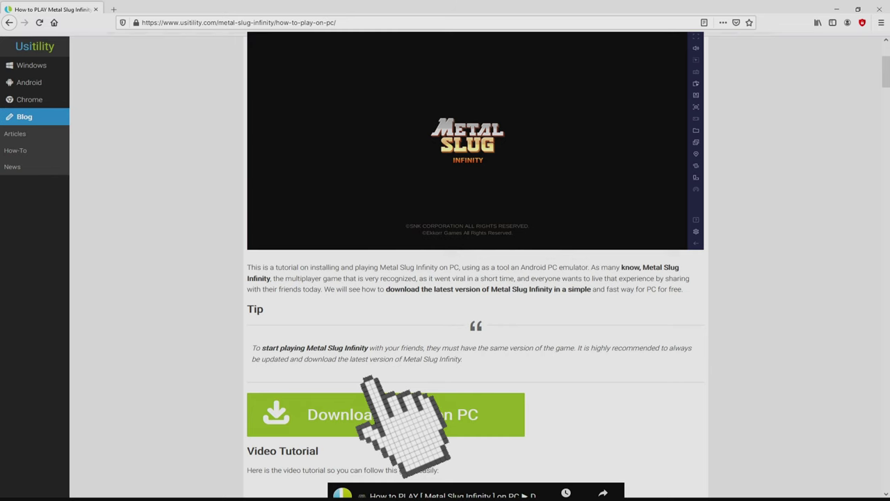
left_click(376, 407)
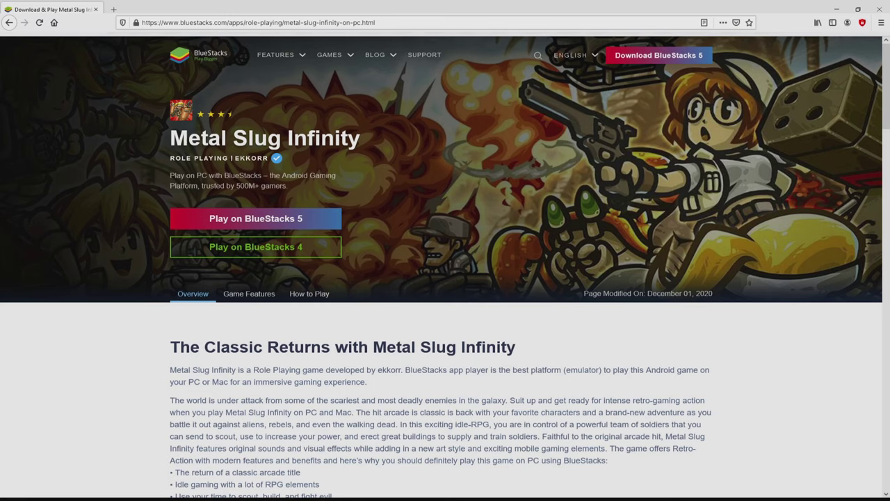
Review the game features on the BlueStacks page for Metal Slug Infinity and download the emulator installer.
scroll(445, 278, "down", 15)
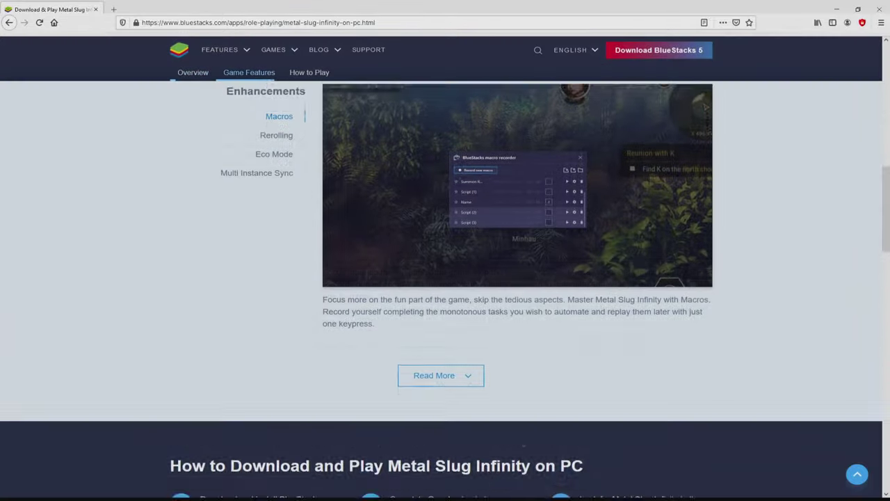
scroll(445, 278, "up", 10)
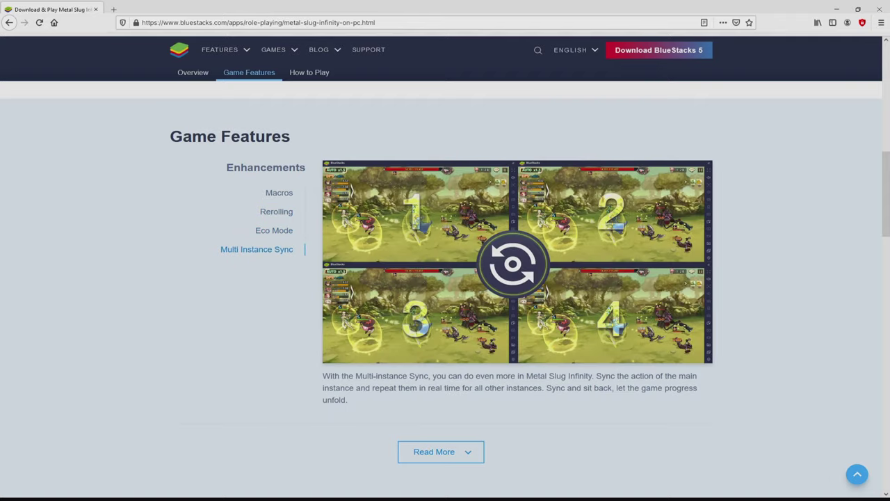
key("Home")
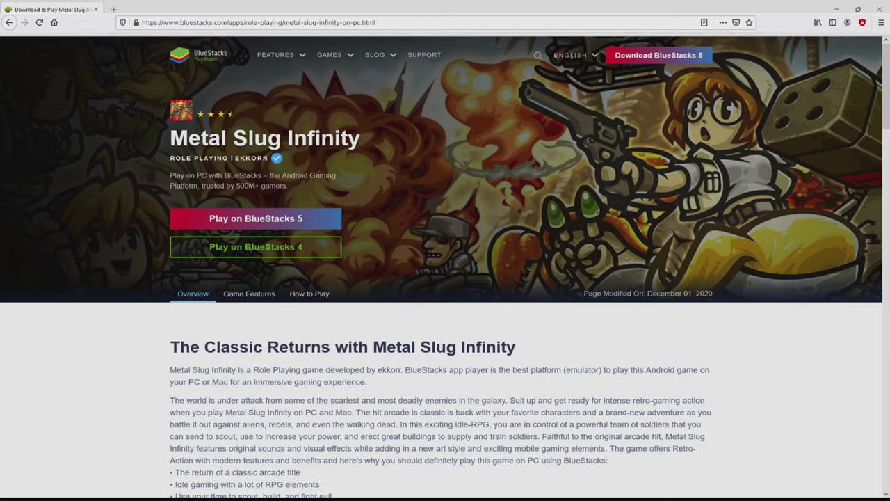
left_click(255, 219)
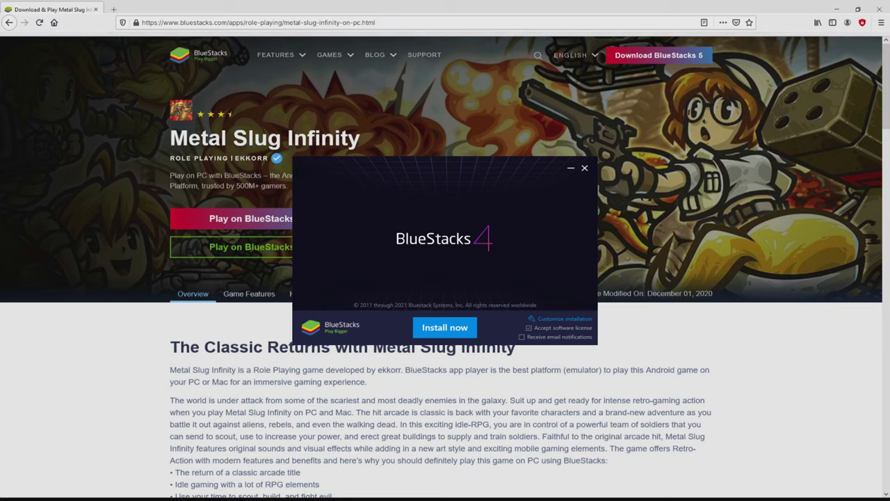
Clear the browser from the desktop and install BlueStacks 4, going through the customized installation options.
key("super+d")
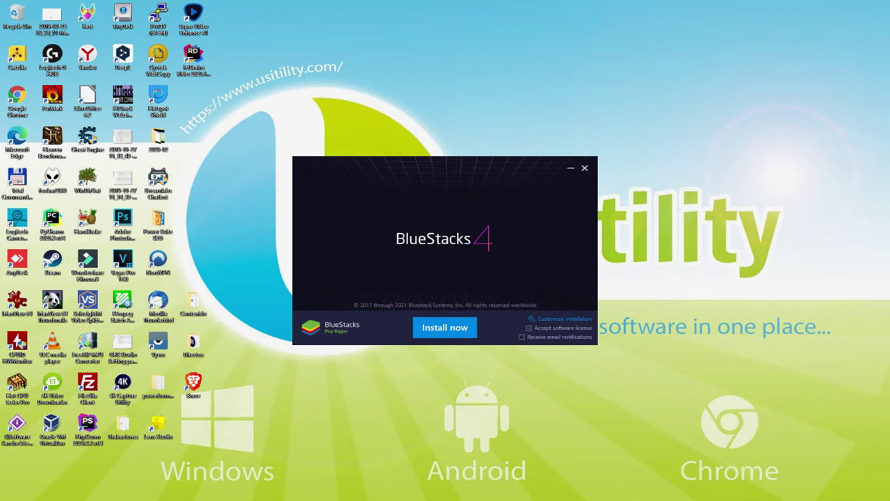
left_click(549, 318)
left_click(445, 327)
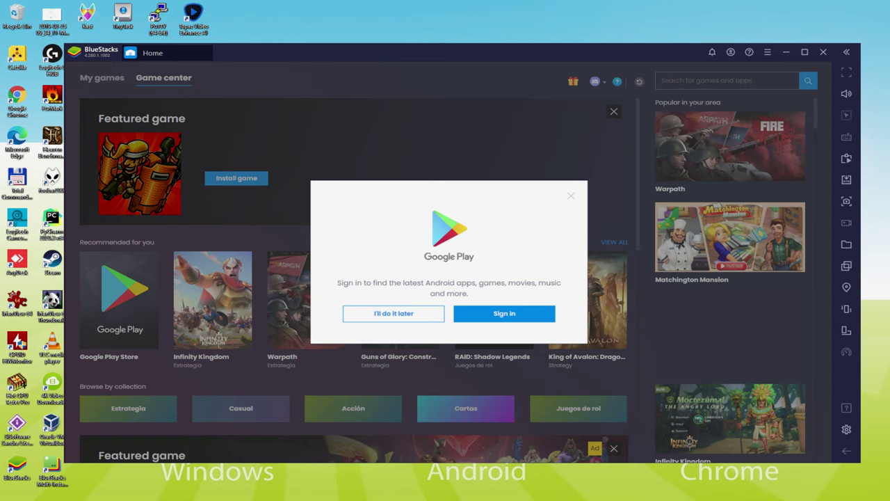
Sign in to Google Play, agreeing to the terms of service and accepting the Google services with the Google Drive backup option toggled.
left_click(506, 314)
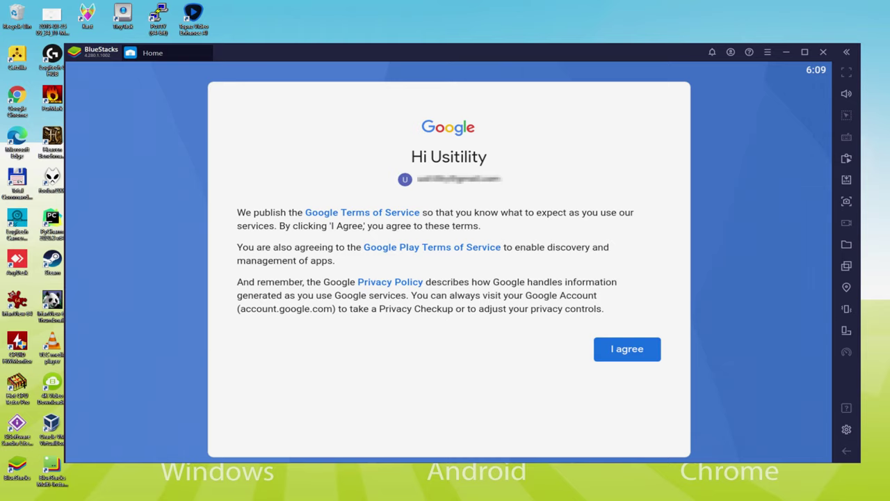
left_click(626, 348)
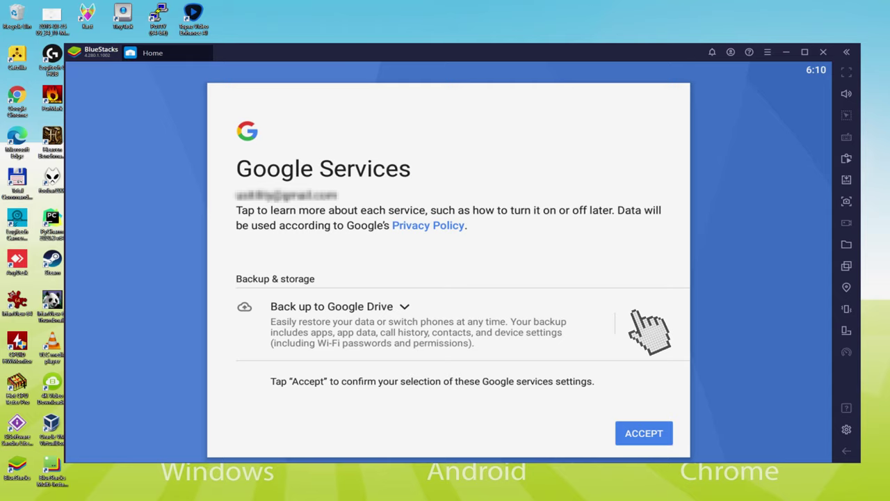
left_click(641, 322)
left_click(643, 432)
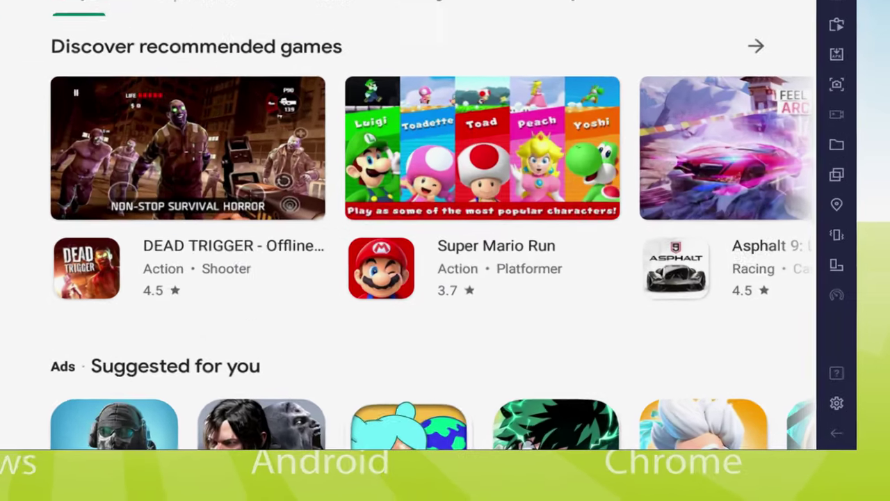
Leave the Play Store front page and install Metal Slug Infinity: Idle Game from the featured game entry.
key("Escape")
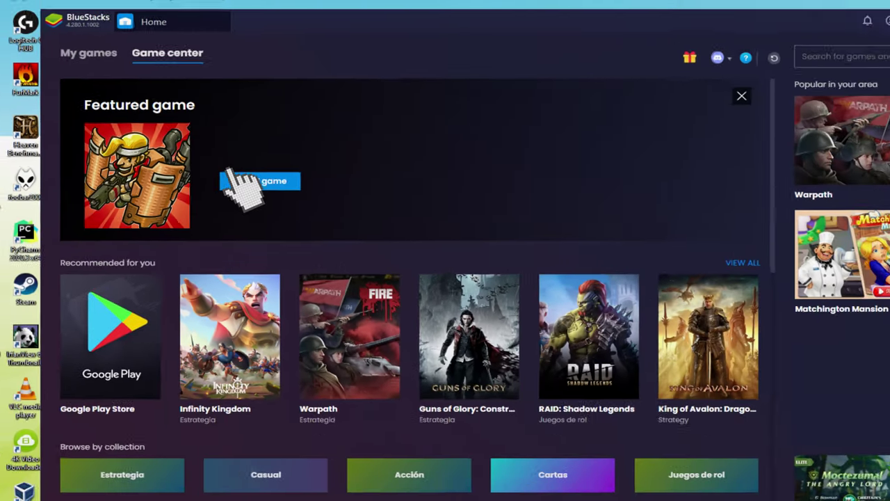
left_click(237, 180)
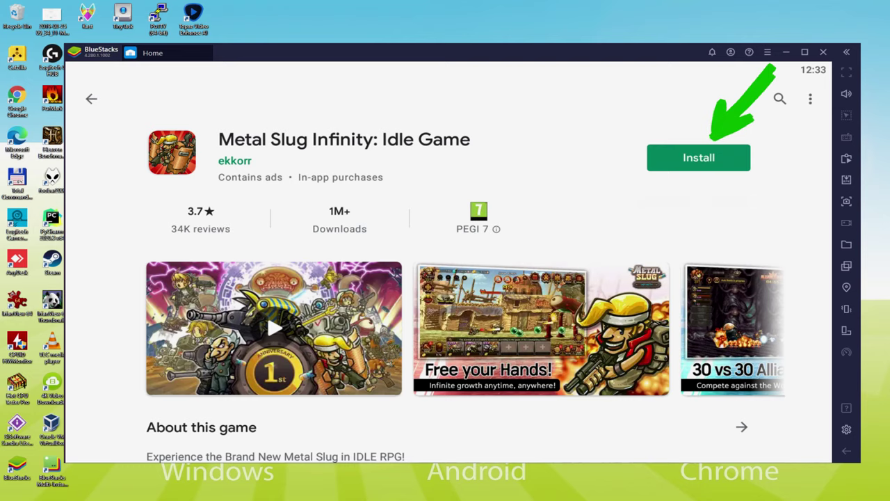
left_click(713, 154)
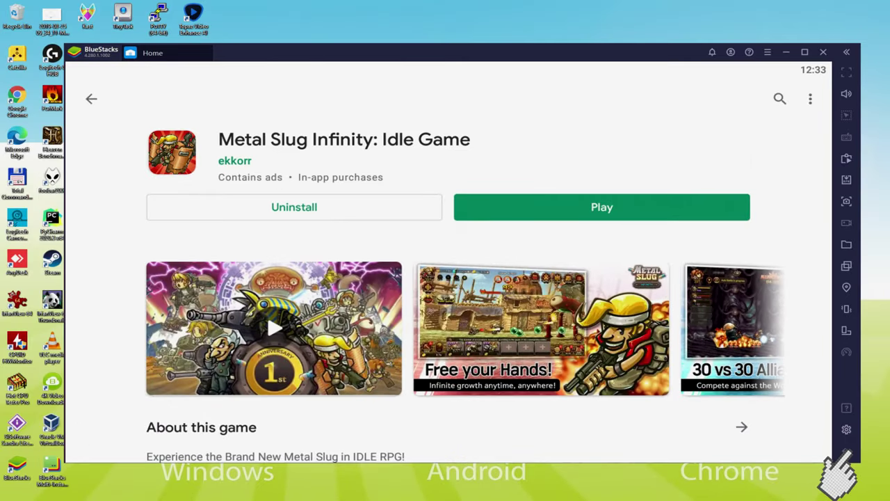
Return to the emulator's home screen, launch Metal Slug Infinity from the installed games and advance its intro dialogue.
left_click(839, 439)
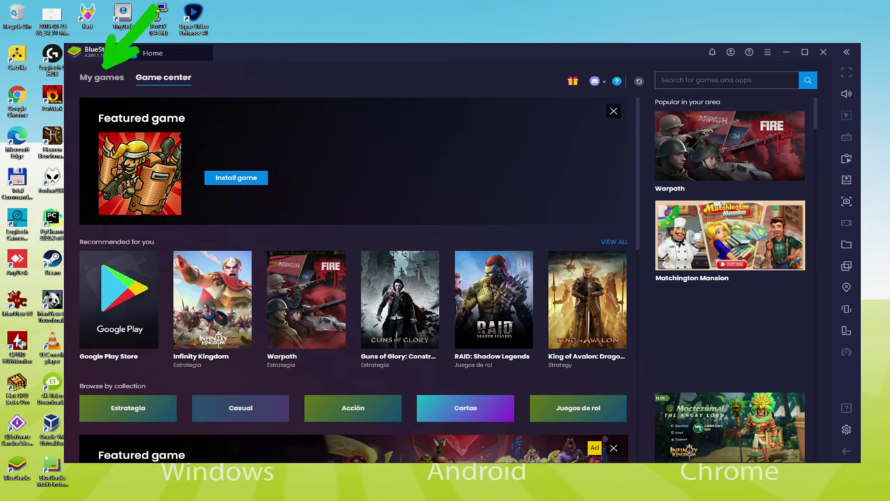
left_click(101, 77)
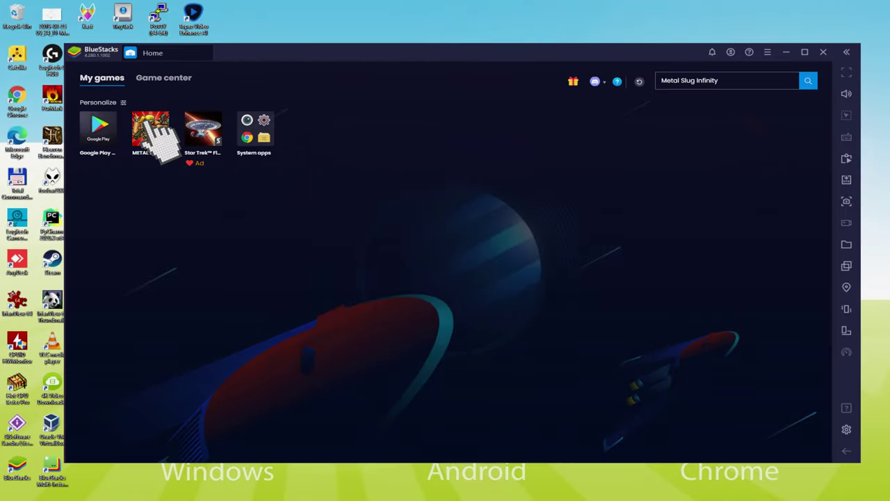
left_click(152, 134)
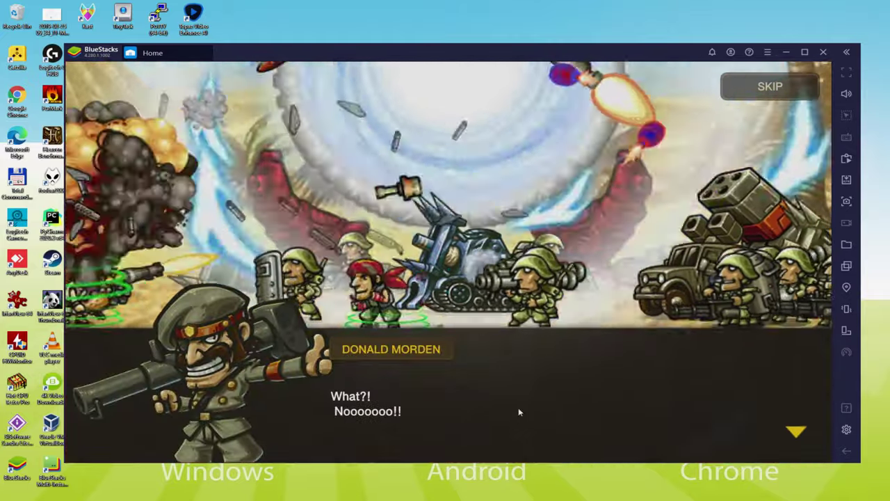
left_click(518, 412)
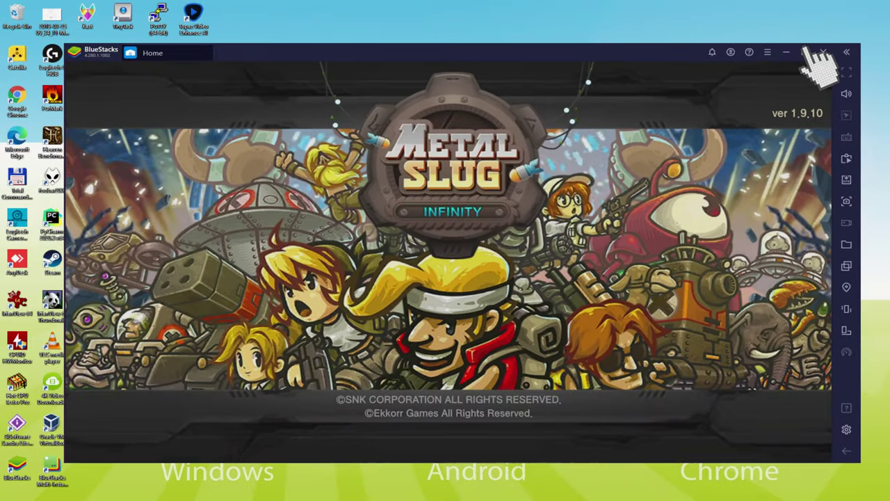
Maximize the emulator, accept the game's terms and conditions to reach team selection, and restore the window size.
left_click(805, 52)
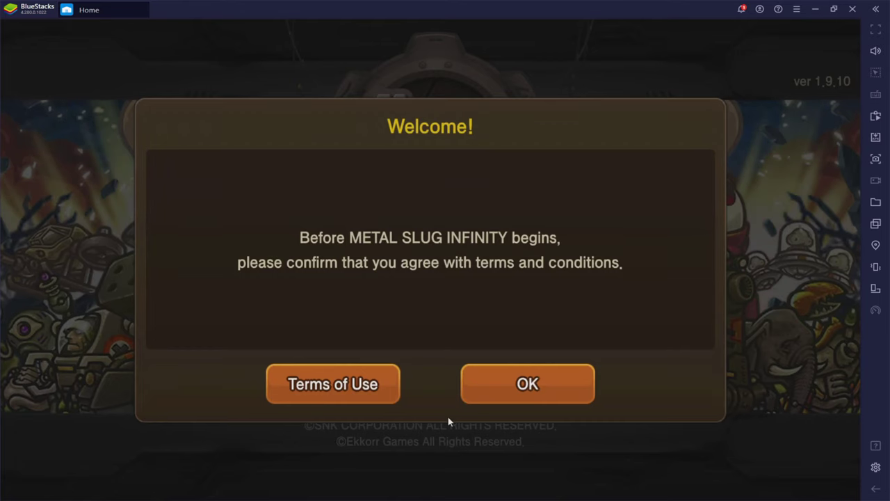
left_click(527, 383)
left_click(435, 369)
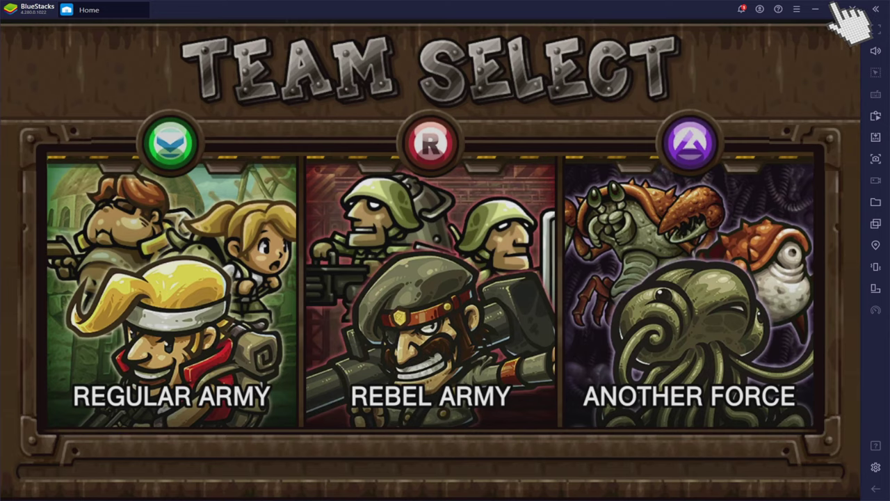
left_click(833, 9)
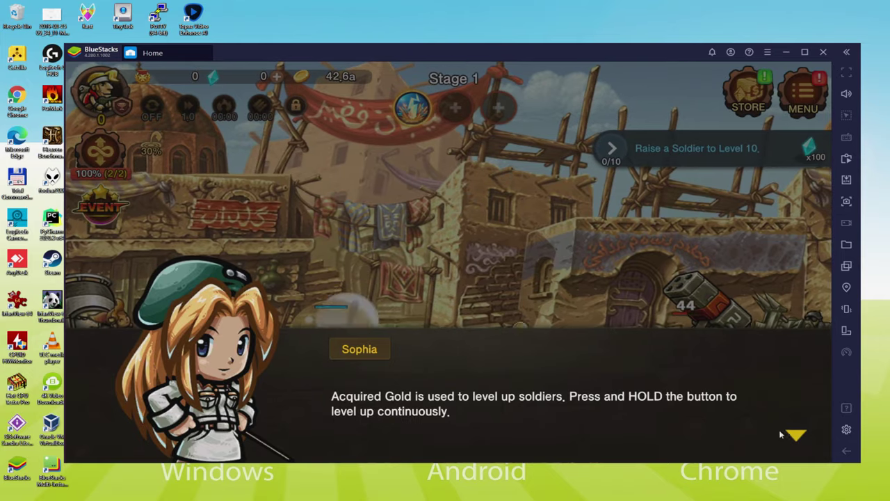
Dismiss Sophia's gold tip and level up the first soldier to level 8.
left_click(813, 433)
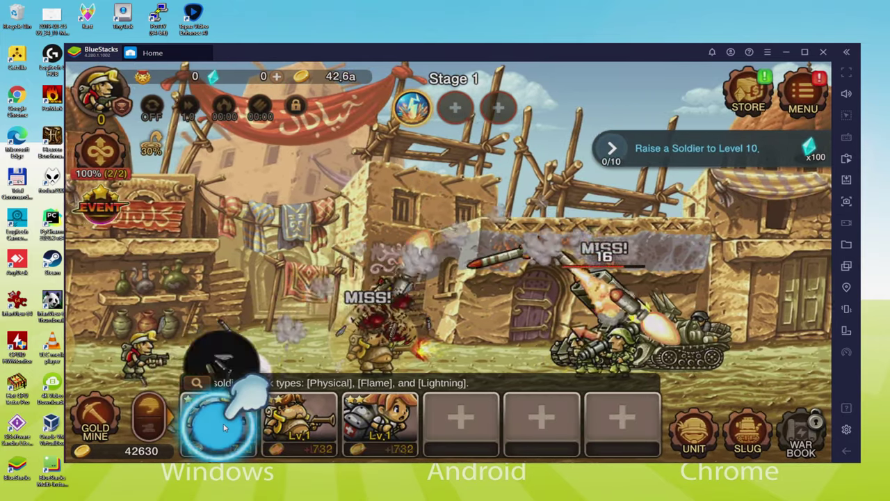
left_click(224, 427)
left_click(224, 427)
left_click(224, 427)
left_click(223, 427)
left_click(224, 427)
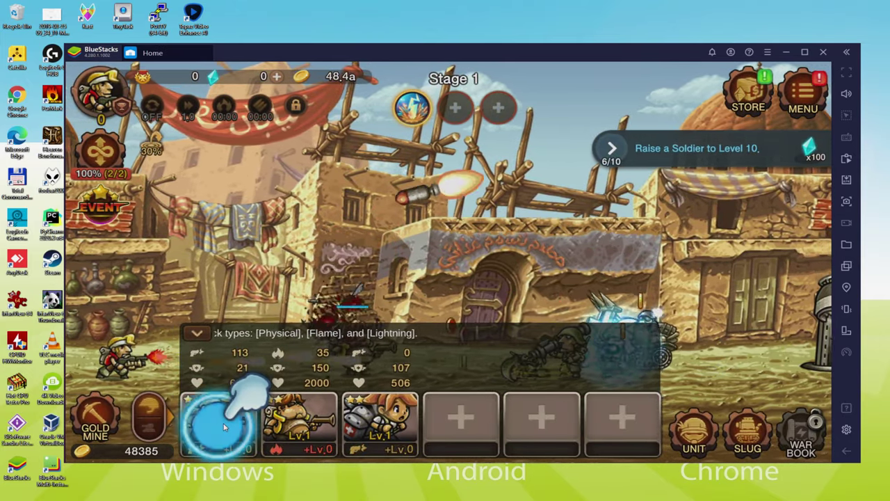
left_click(224, 427)
left_click(224, 427)
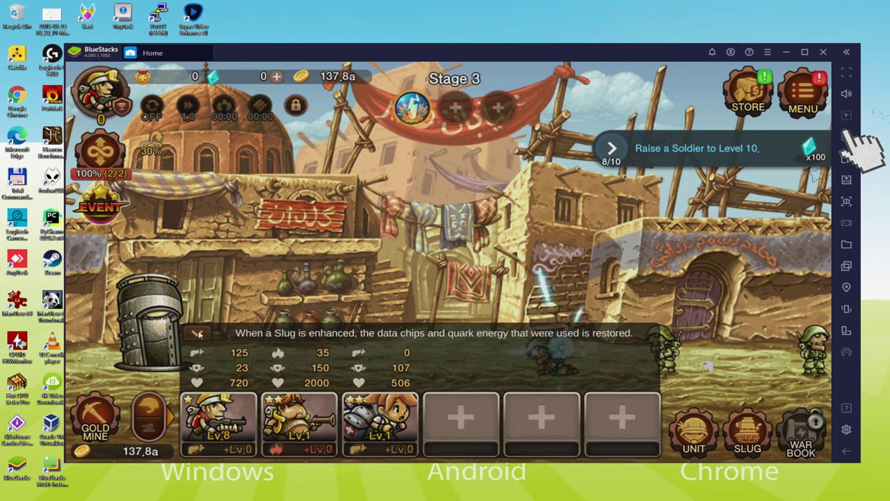
Open the emulator's controls editor to view the available key-binding controls, and close it without changes.
left_click(849, 136)
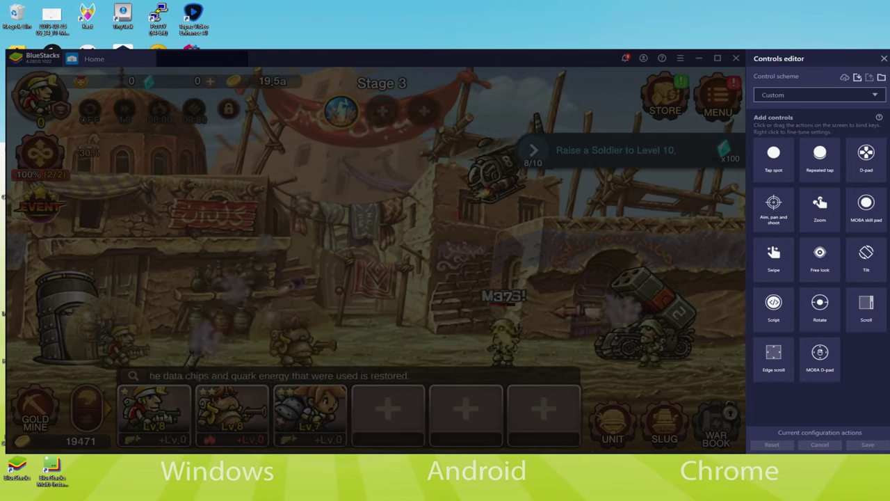
left_click(878, 61)
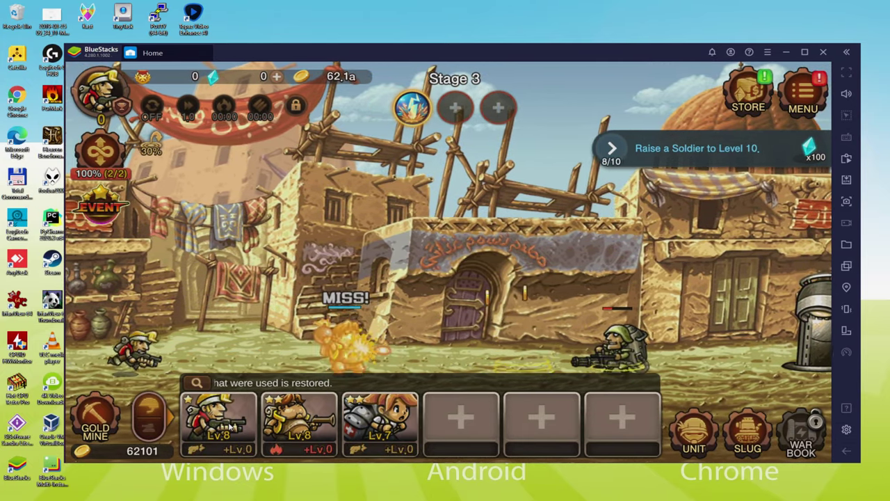
Level up the first soldier to level 10 and the second and third soldiers to level 11.
left_click(230, 425)
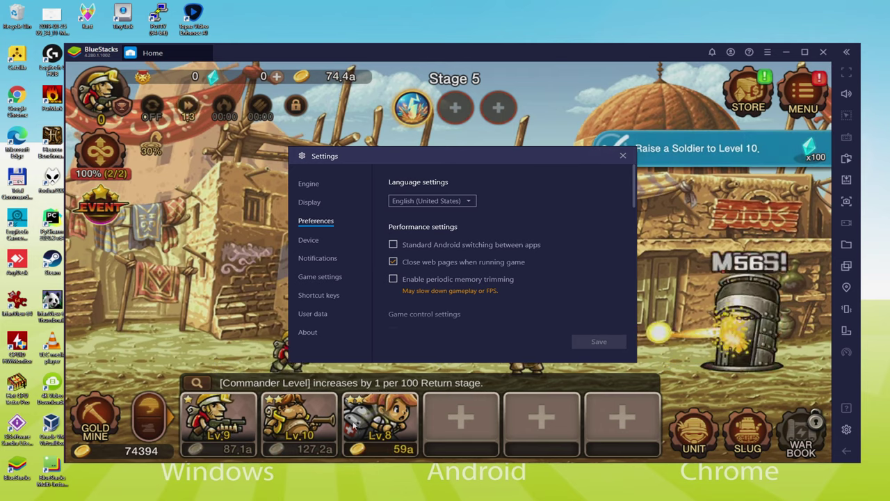
left_click(354, 425)
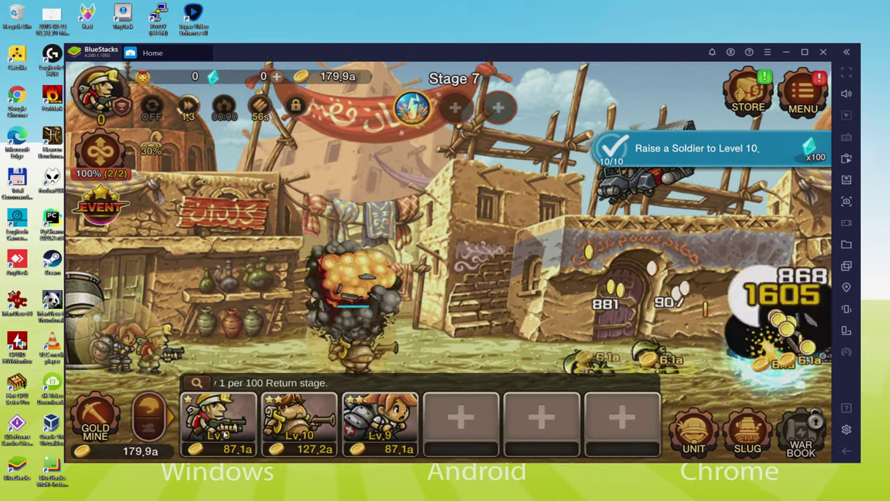
left_click(224, 434)
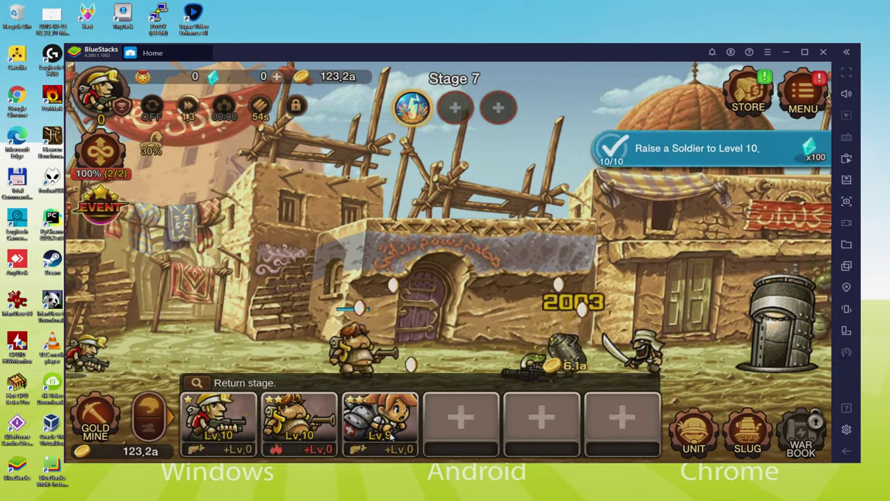
left_click(390, 434)
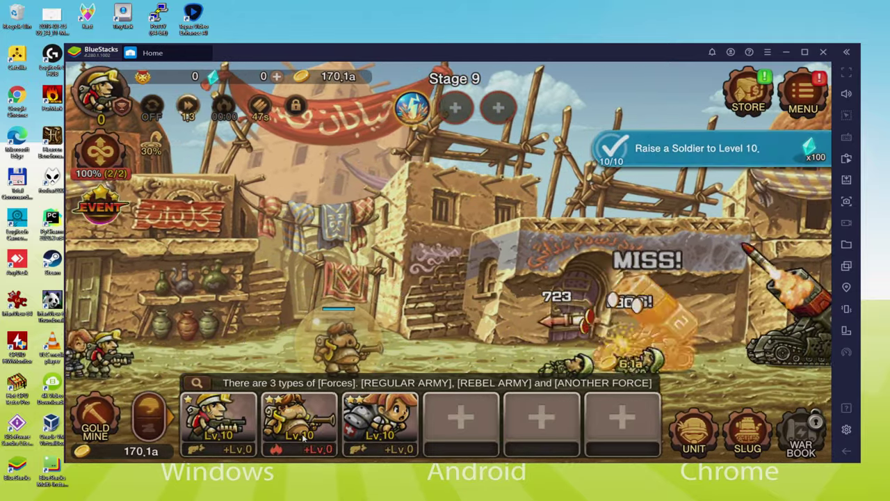
left_click(301, 432)
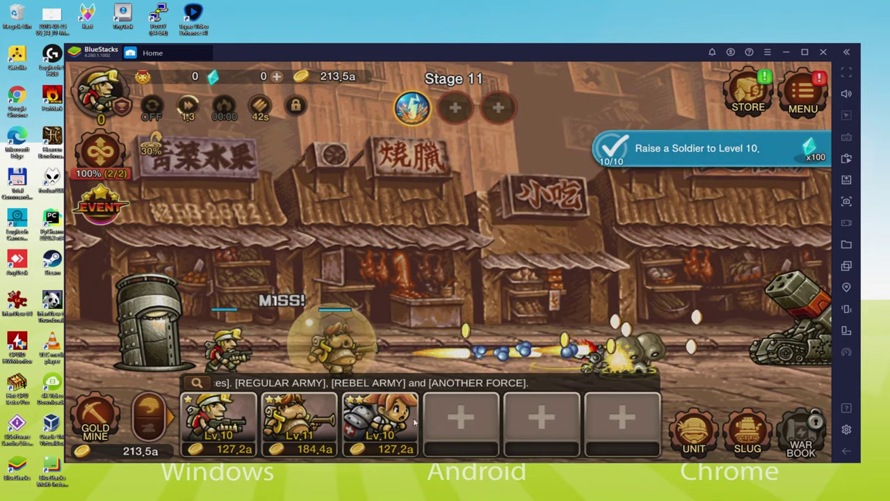
left_click(392, 432)
left_click(391, 432)
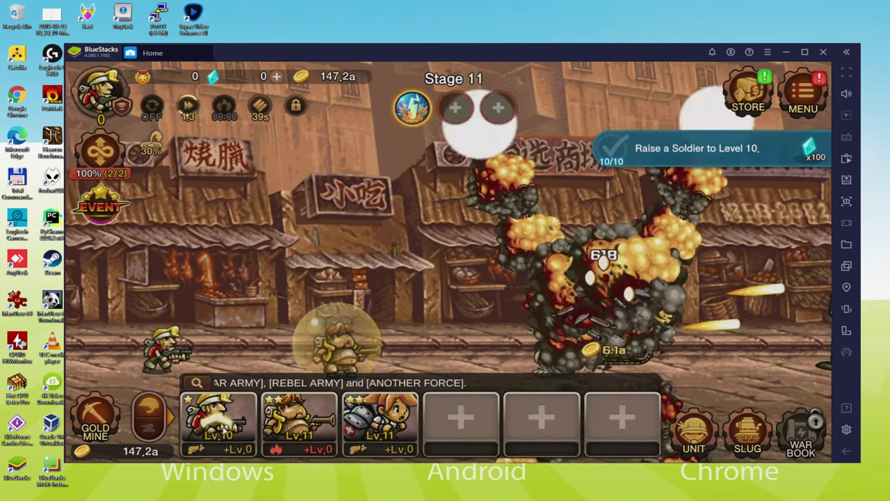
Level up the first soldier to level 12 and open Gold Mine No.1, dismissing the Gold Mine tips.
left_click(224, 431)
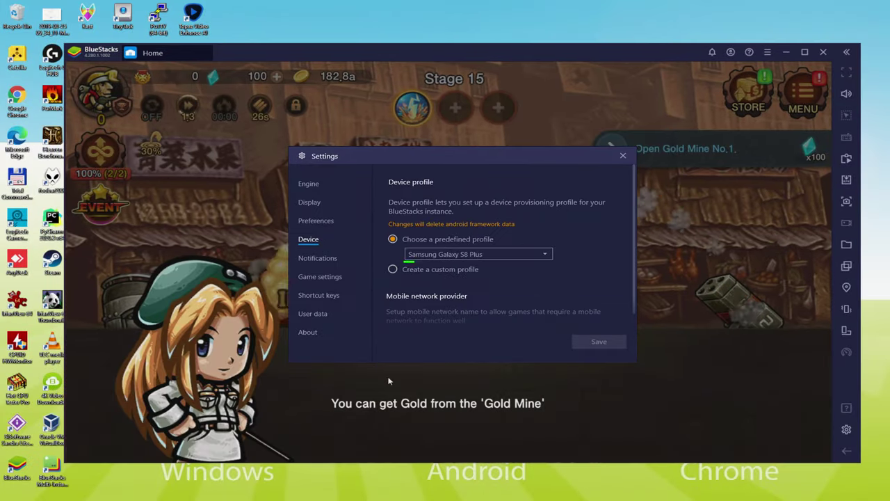
left_click(800, 434)
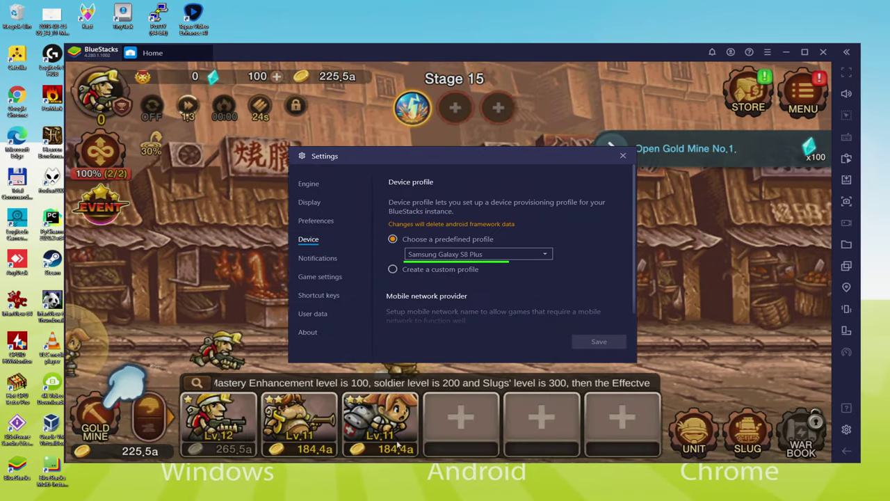
left_click(97, 424)
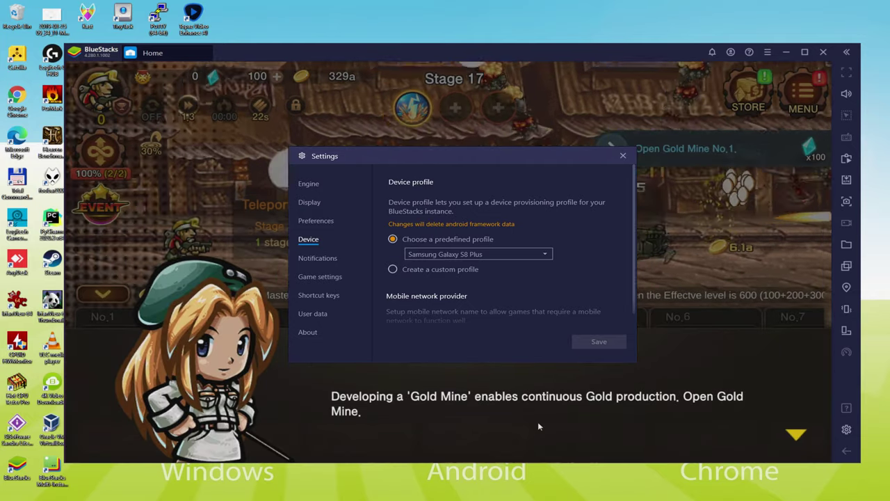
left_click(537, 426)
left_click(146, 436)
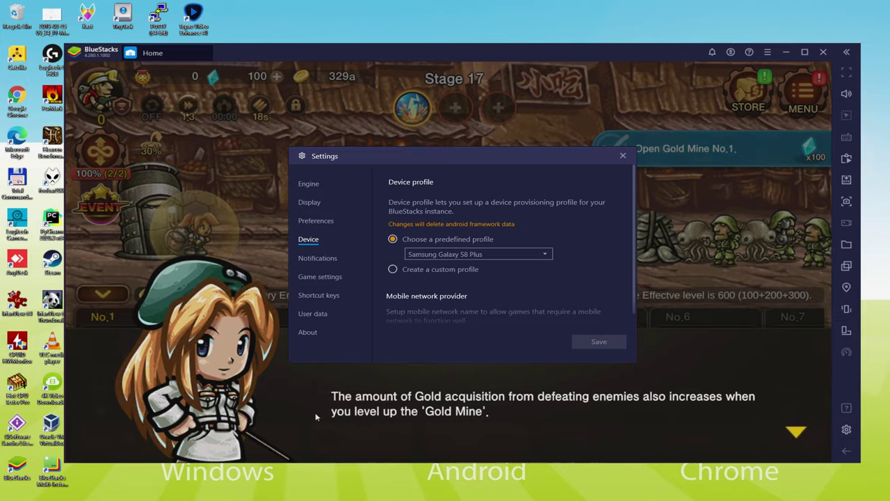
left_click(316, 416)
Level up Gold Mine No.1 to level 411 and claim the reward for the "Open Gold Mine No.1" mission.
left_click(165, 437)
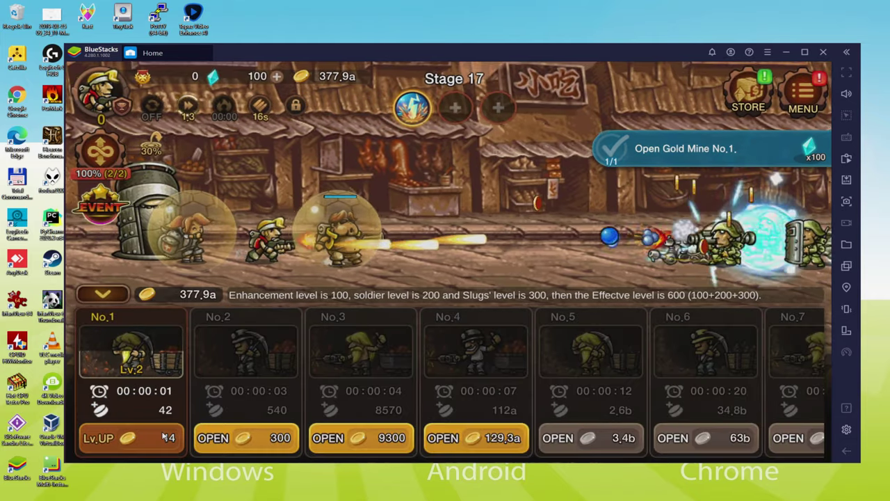
left_click_drag(164, 436, 164, 437)
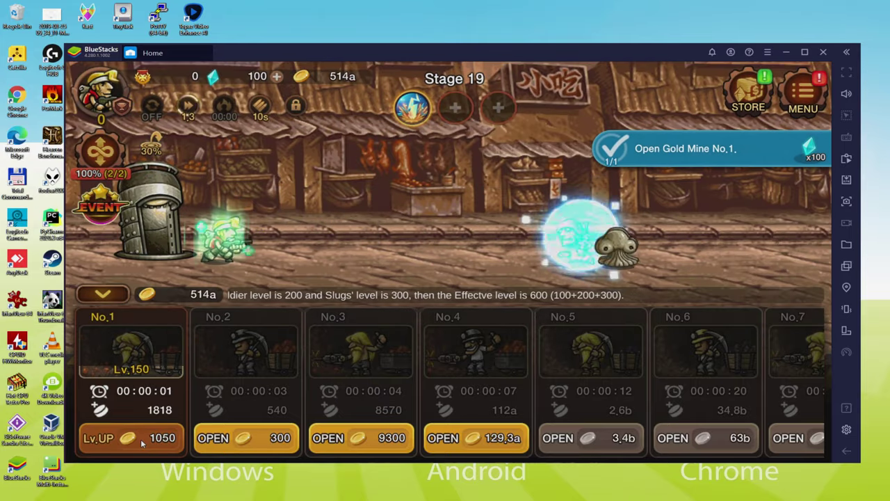
left_click_drag(141, 439, 141, 439)
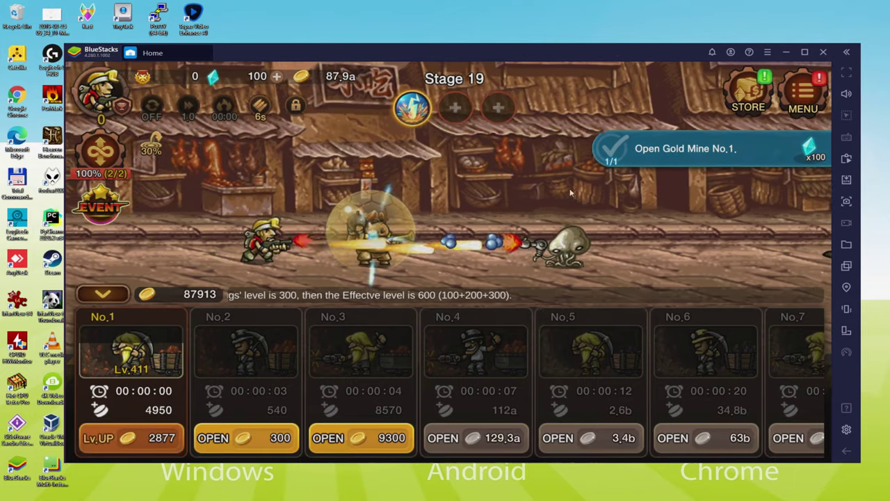
left_click(740, 146)
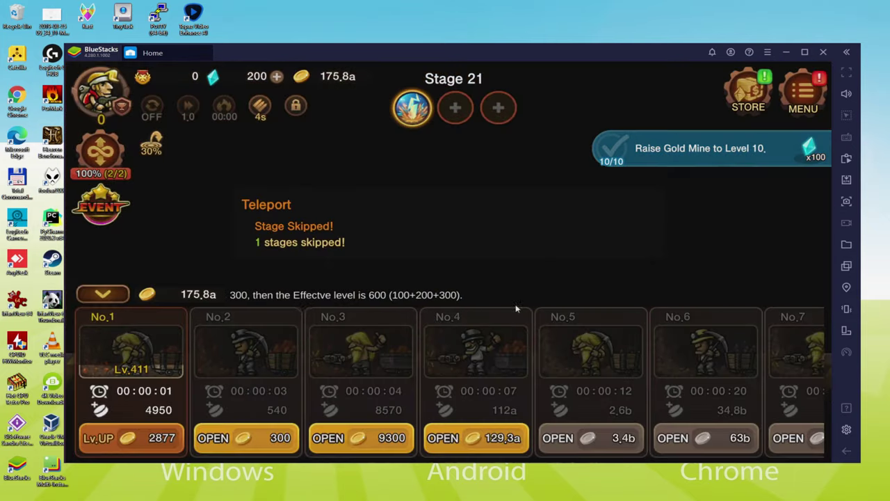
Open Gold Mines No.2, No.3 and No.4.
left_click(231, 442)
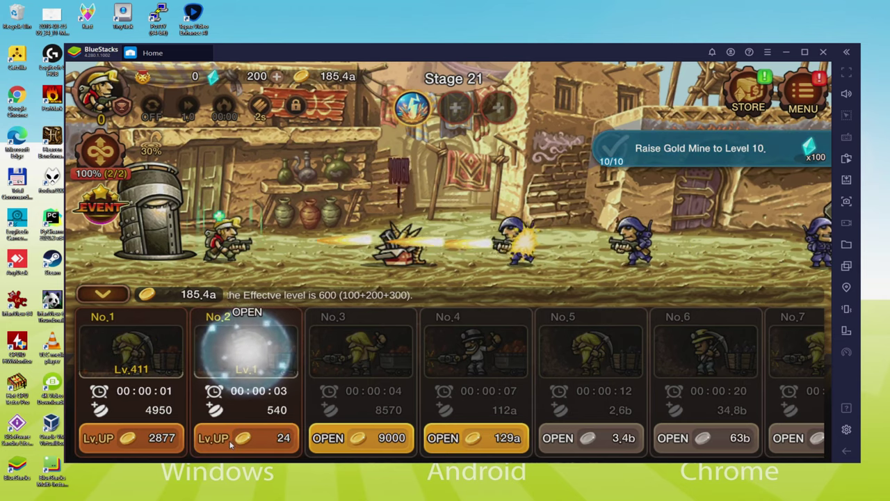
left_click(360, 437)
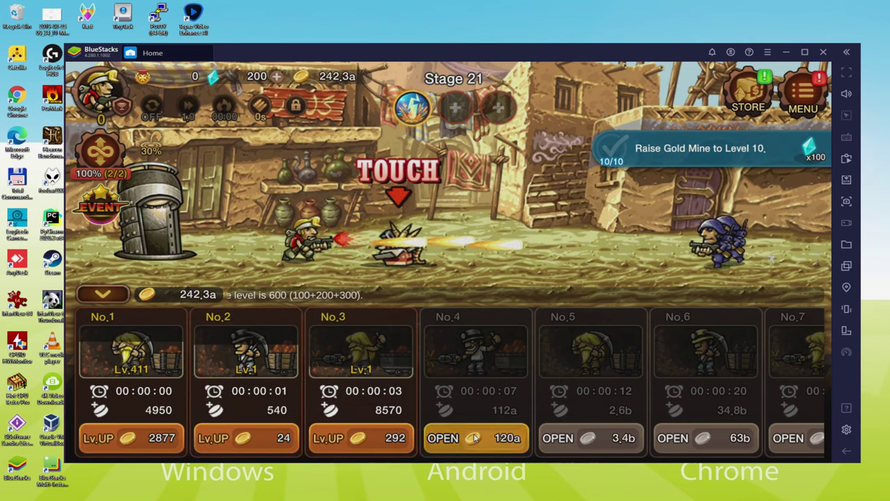
left_click(473, 437)
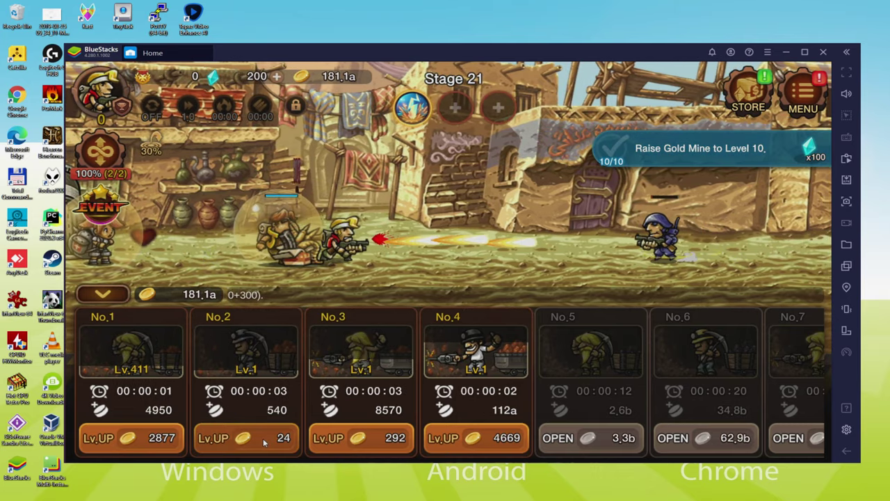
Level up Gold Mine No.2 to level 121, No.3 to level 13 and No.4 to level 8, and return to the soldier view.
left_click_drag(264, 442, 265, 442)
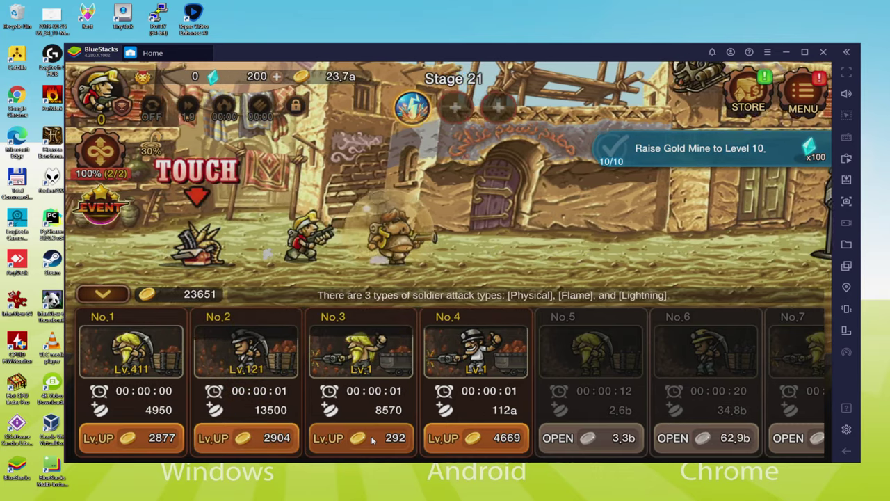
left_click_drag(372, 438, 372, 438)
left_click_drag(461, 437, 461, 437)
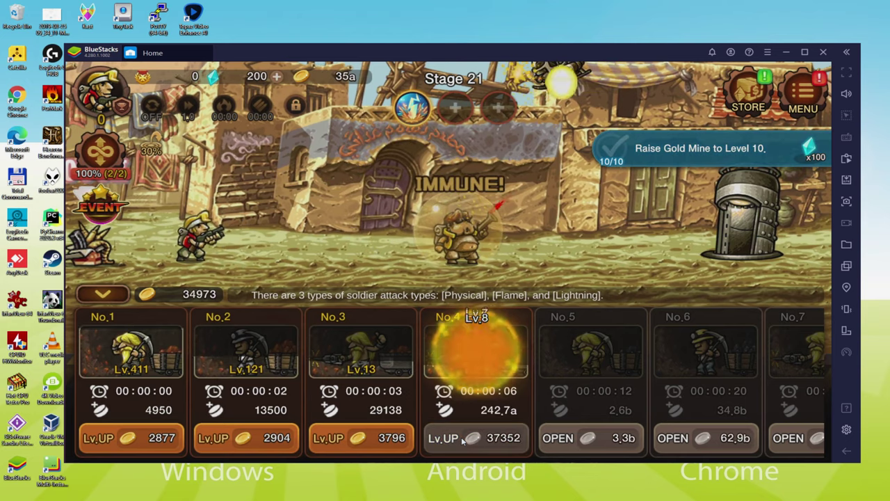
left_click(105, 295)
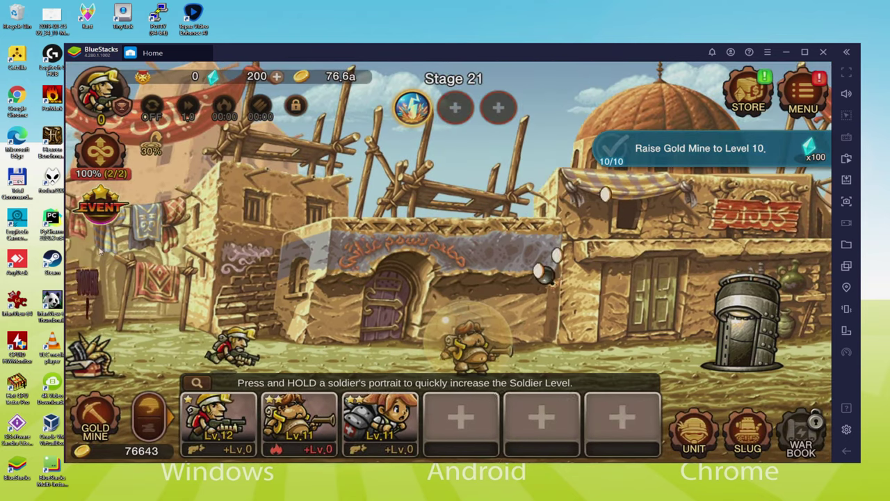